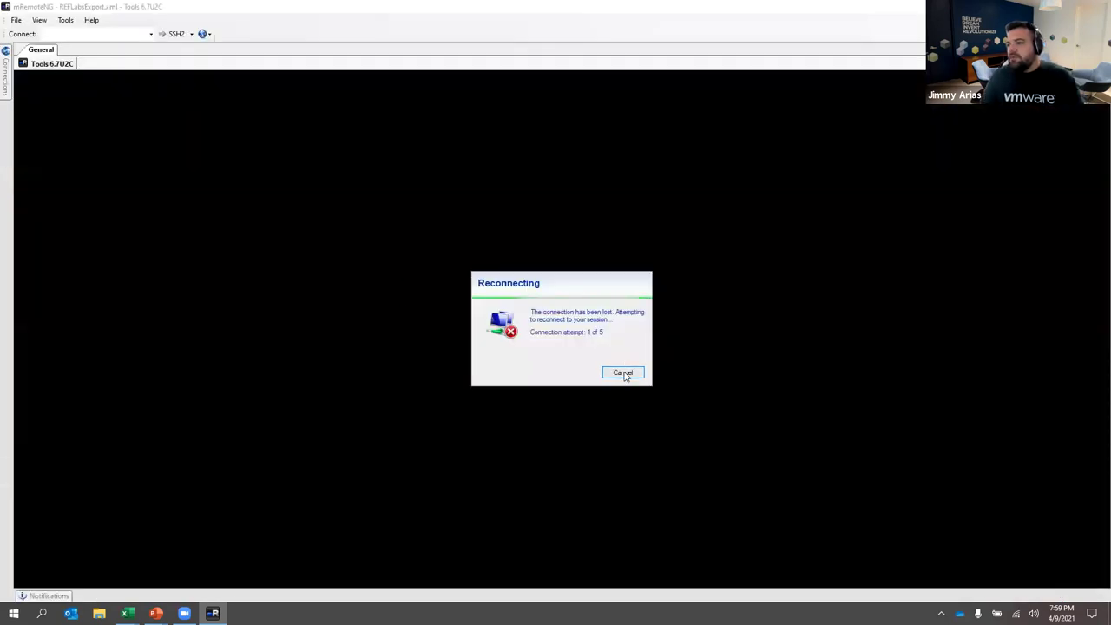
- Cancel the lost session's reconnection attempt and connect to Tools 6.5U3L in the vSphere 6.5 U3L folder
left_click(623, 372)
mouse_move(6, 79)
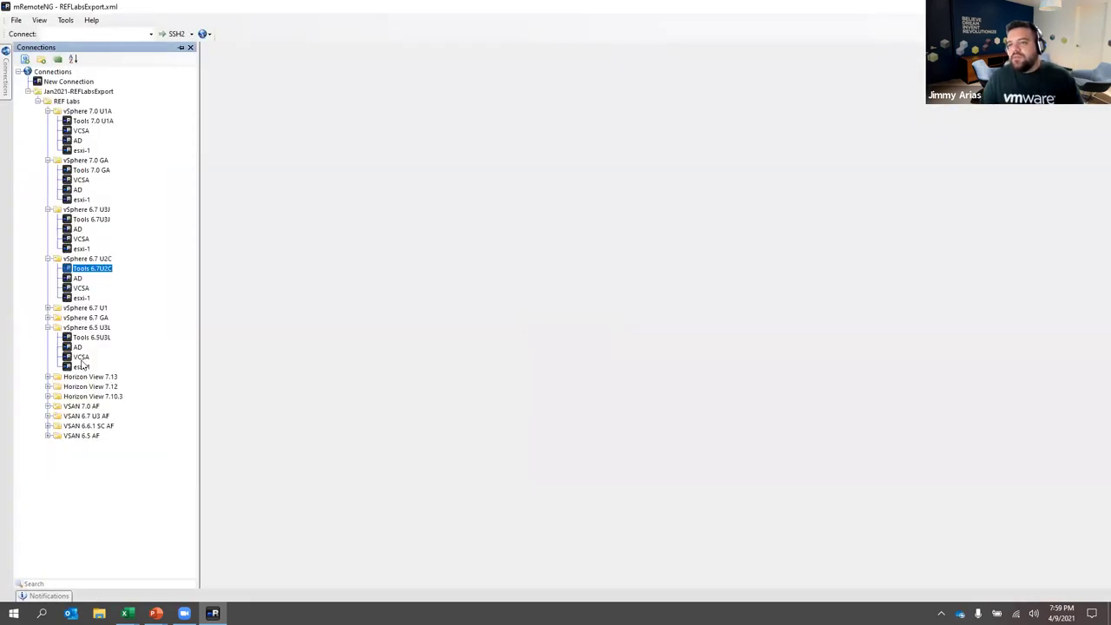
left_click(88, 339)
double_click(88, 339)
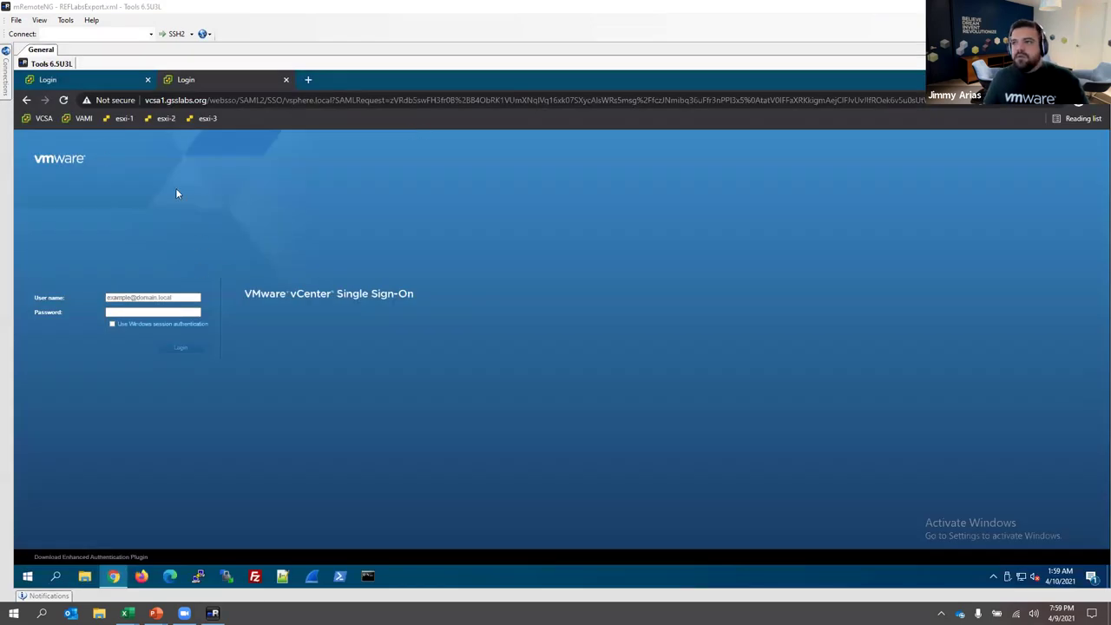
- Log in to vCenter Single Sign-On with the suggested administrator user name and the account password
left_click(143, 299)
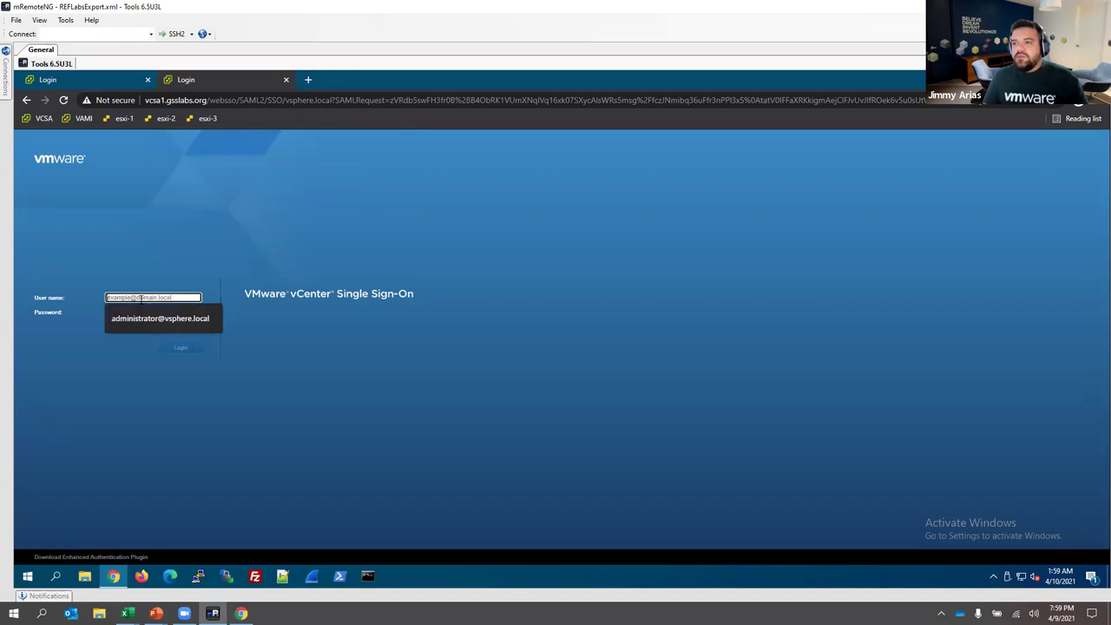
left_click(132, 318)
left_click(128, 314)
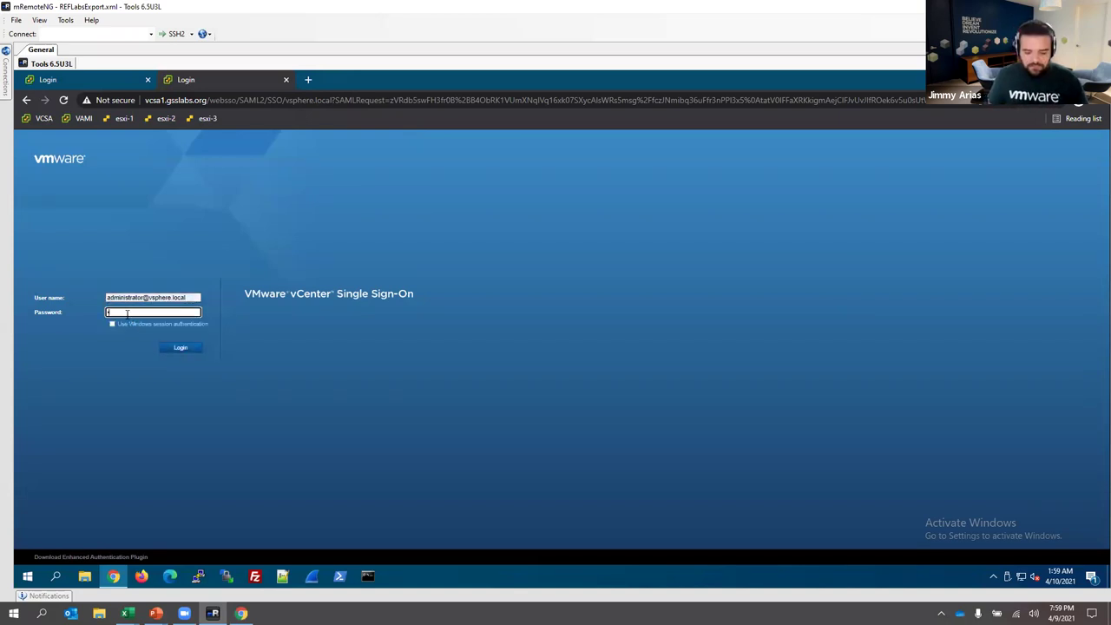
type("•••••")
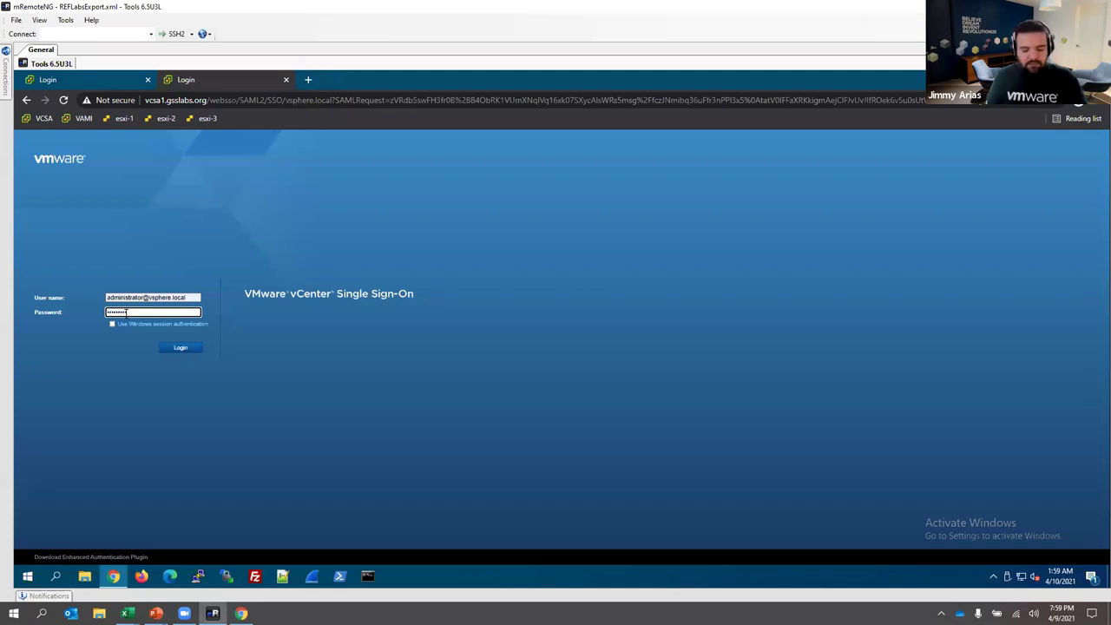
key("Return")
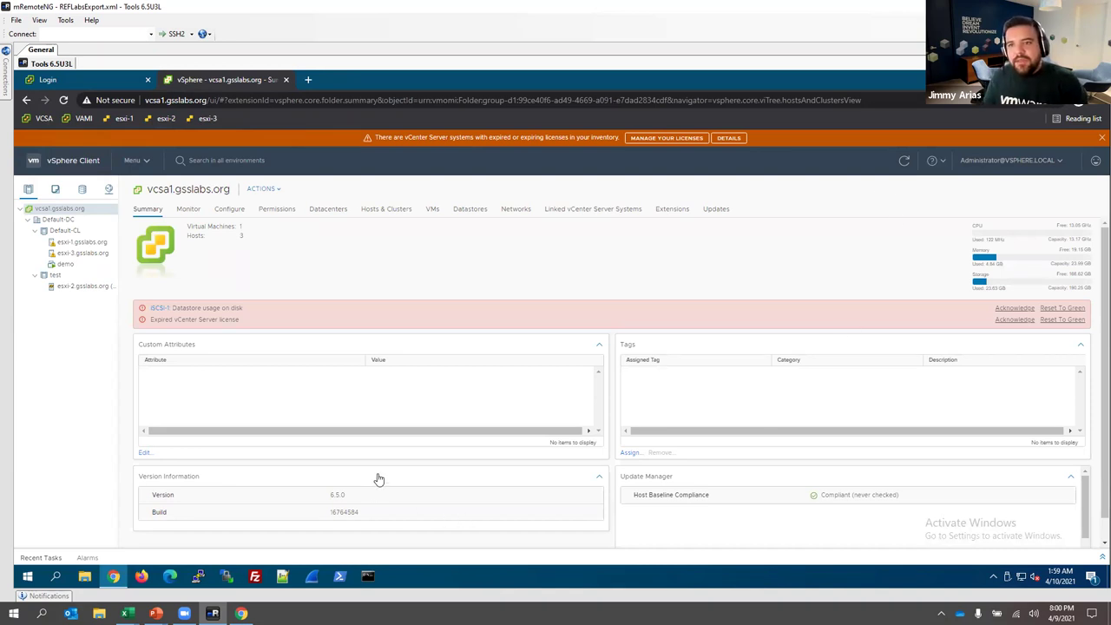
- Browse the inventory from Default-DC through Default-CL to the esxi-1.gsslabs.org host and show the host's summary
left_click(58, 220)
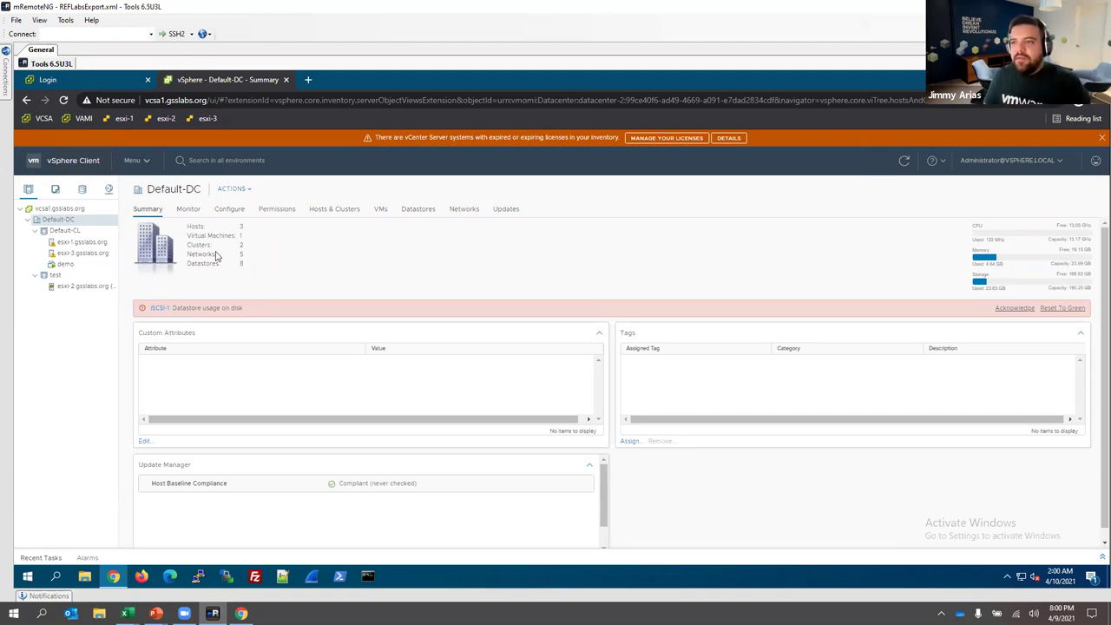
left_click(73, 231)
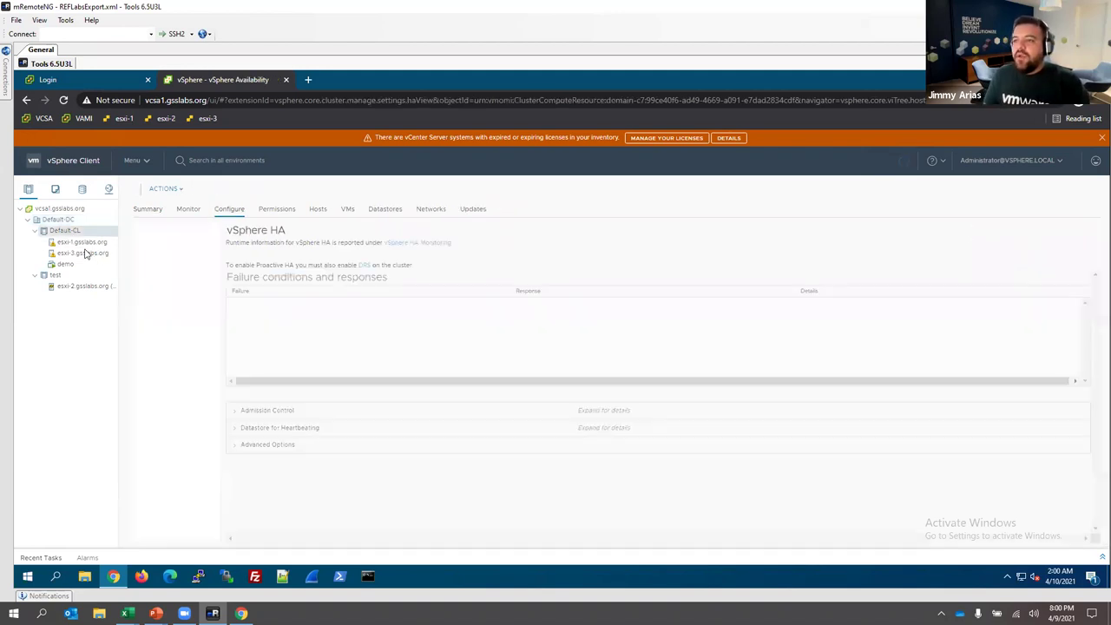
left_click(82, 243)
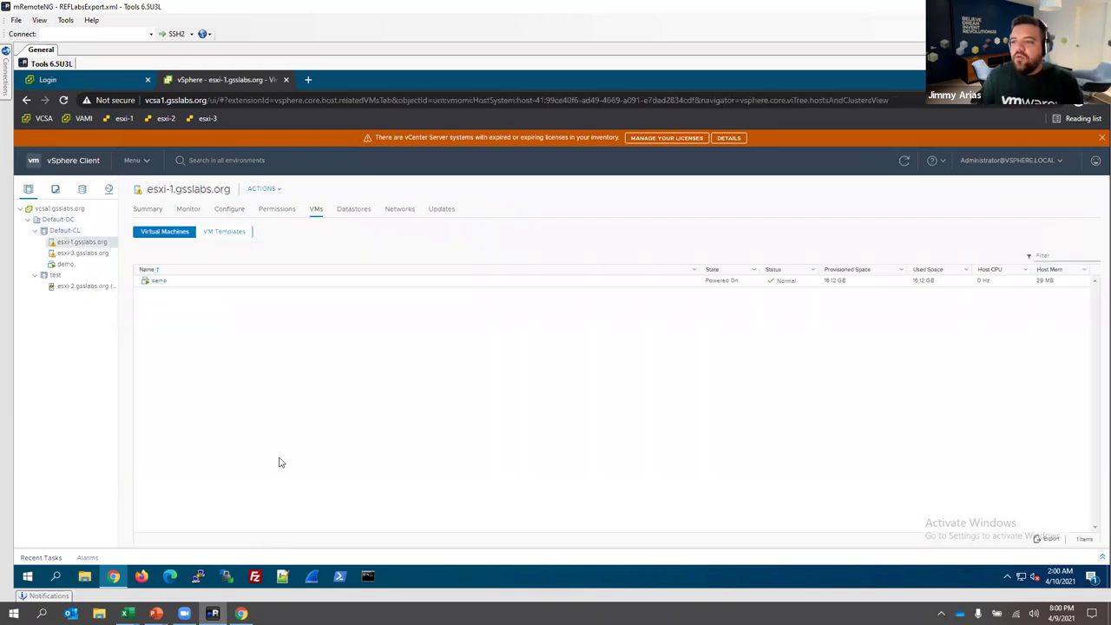
left_click(147, 210)
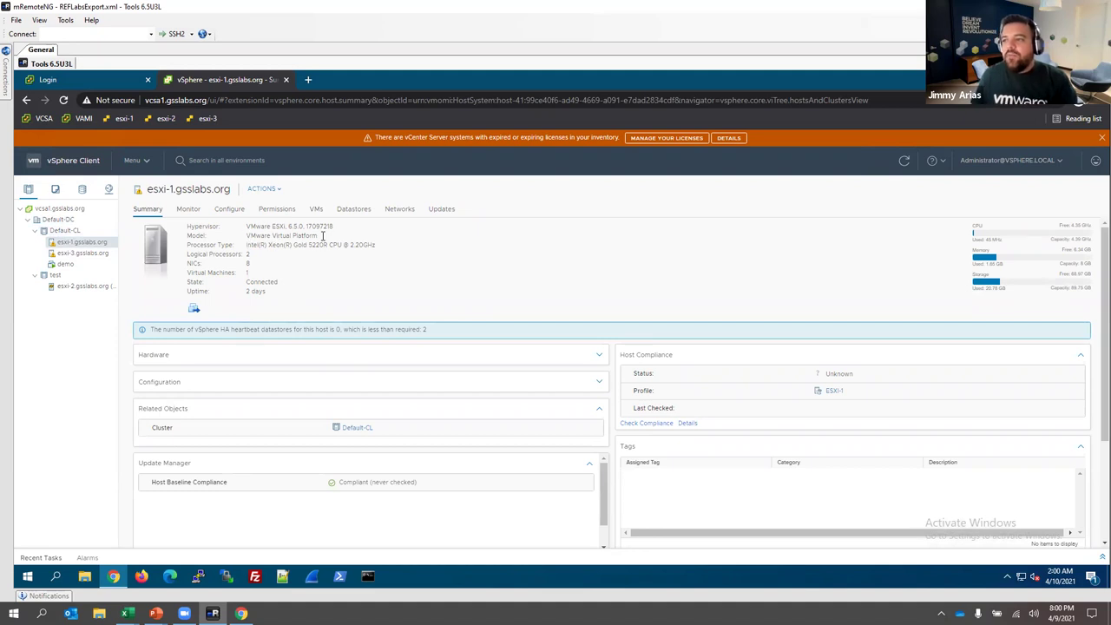
- Examine the model, logical processors, NICs and virtual machines entries in the esxi-1.gsslabs.org summary
left_click_drag(247, 236, 321, 240)
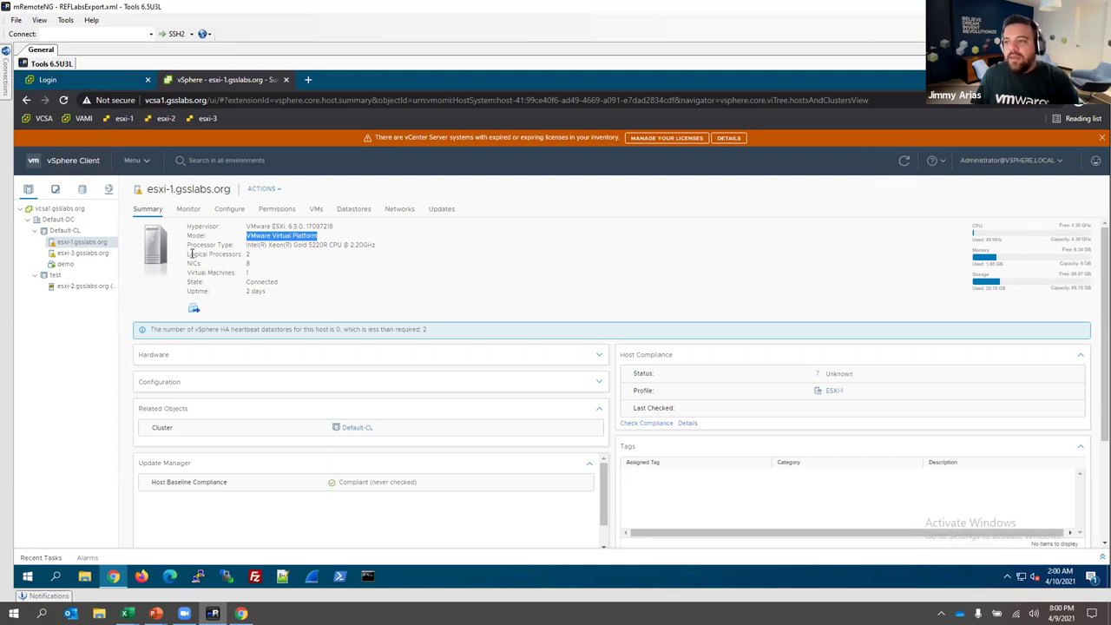
left_click_drag(191, 253, 260, 255)
left_click_drag(193, 264, 258, 268)
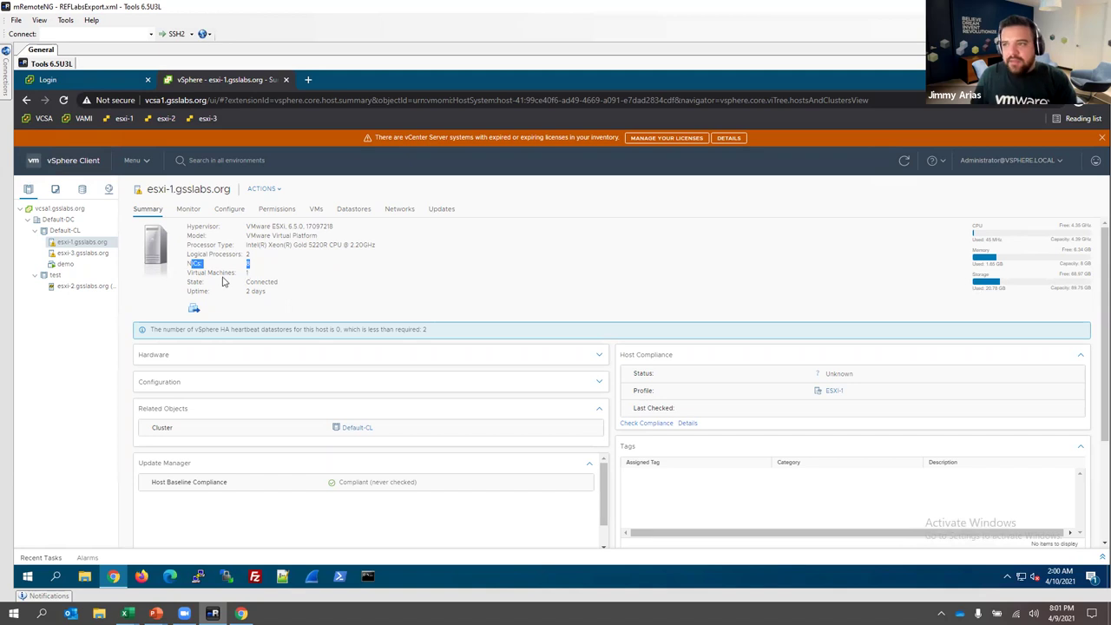
left_click_drag(212, 273, 274, 278)
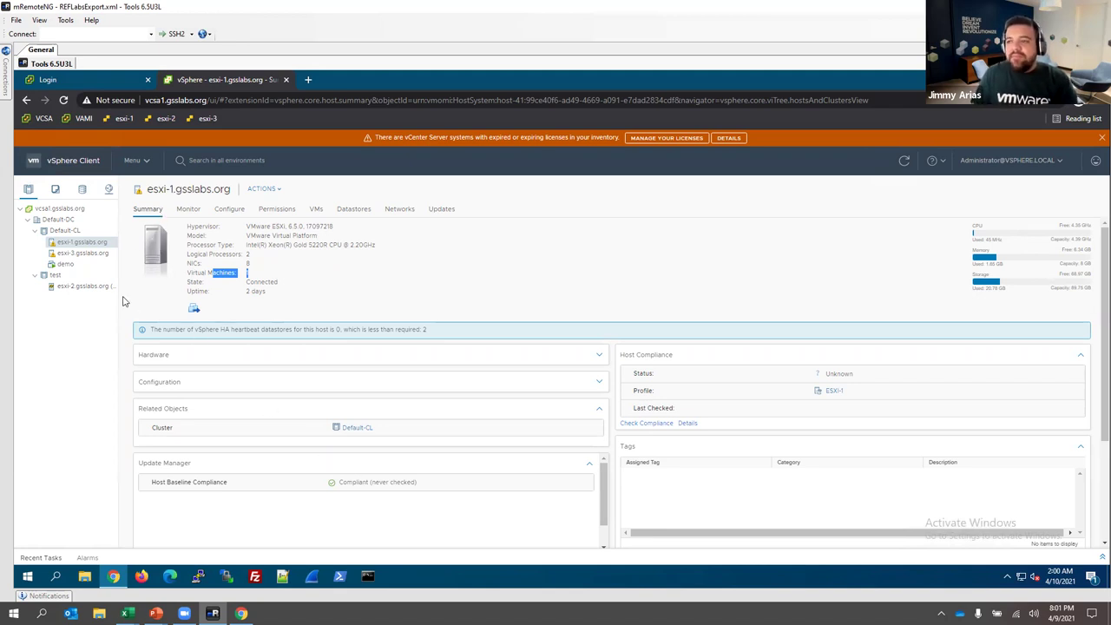
- Compare the summaries of the esxi-3.gsslabs.org and esxi-1.gsslabs.org hosts, ending on esxi-3.gsslabs.org
left_click(84, 254)
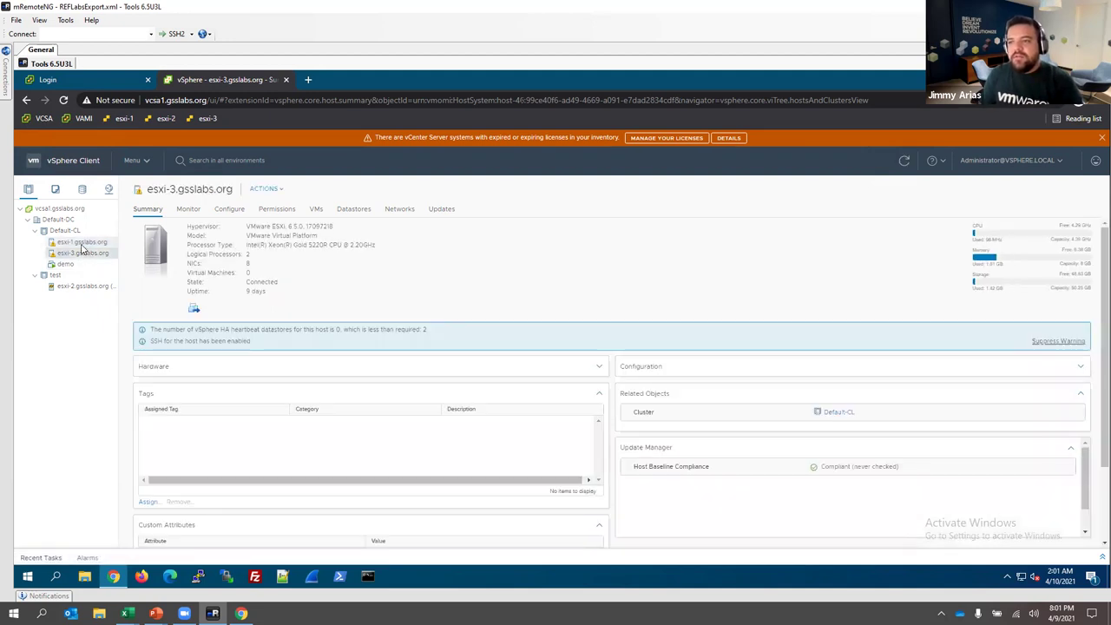
left_click(82, 245)
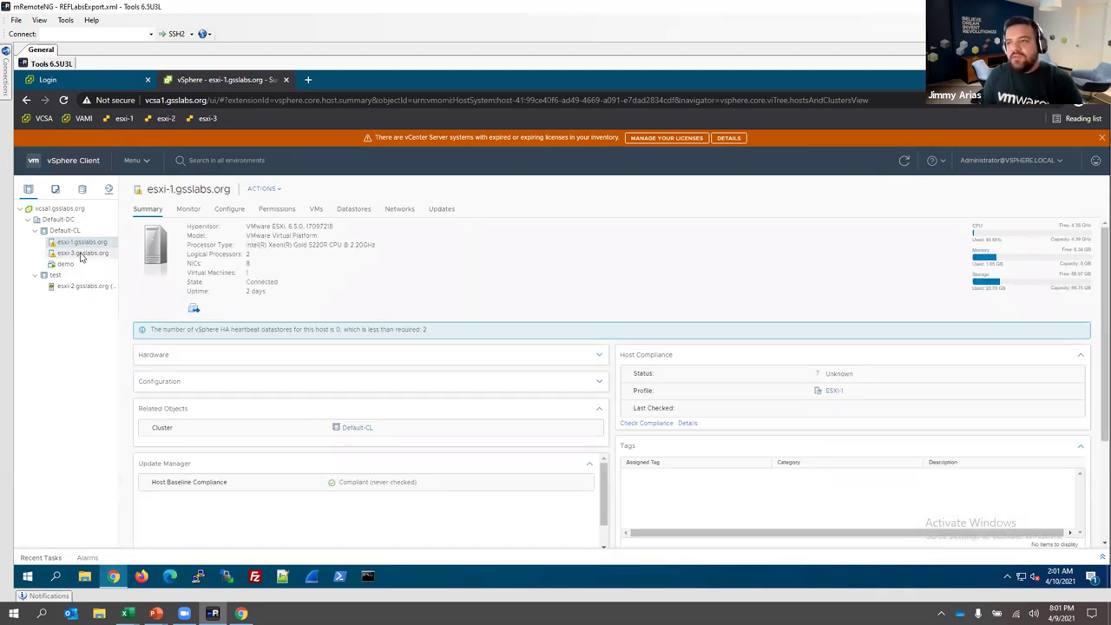
left_click(81, 253)
- Show the storage adapters of esxi-3.gsslabs.org, circle the adapter names, their types and the iSCSI entry, and clear the annotations
left_click(230, 210)
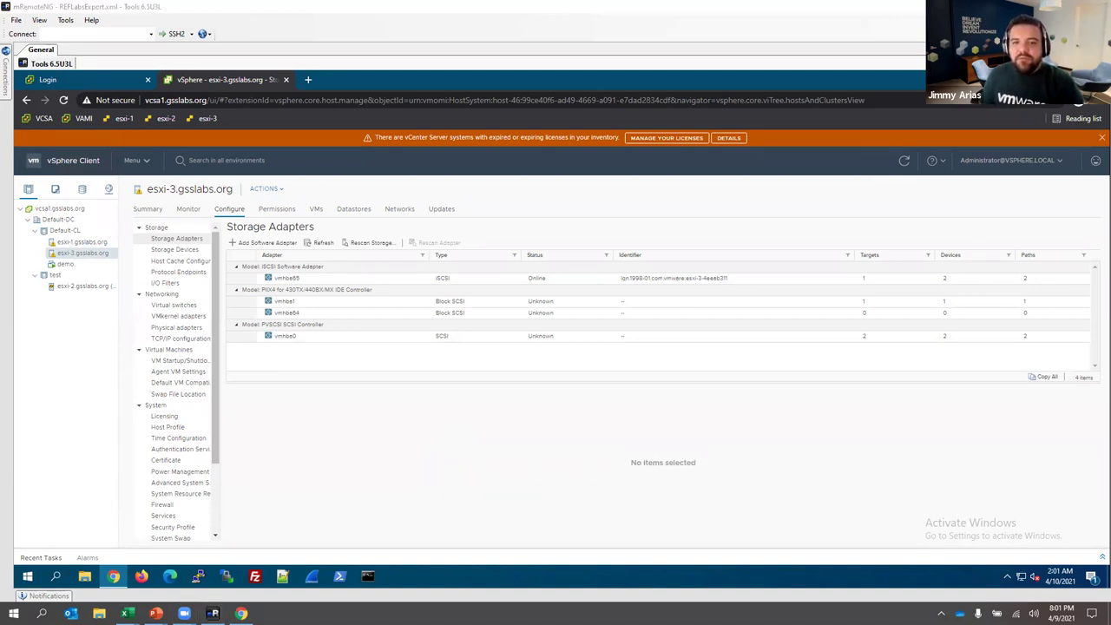
mouse_move(235, 261)
left_mouse_down()
mouse_move(237, 295)
mouse_move(267, 339)
mouse_move(324, 351)
mouse_move(388, 270)
mouse_move(309, 249)
mouse_move(236, 251)
mouse_move(232, 262)
left_mouse_up()
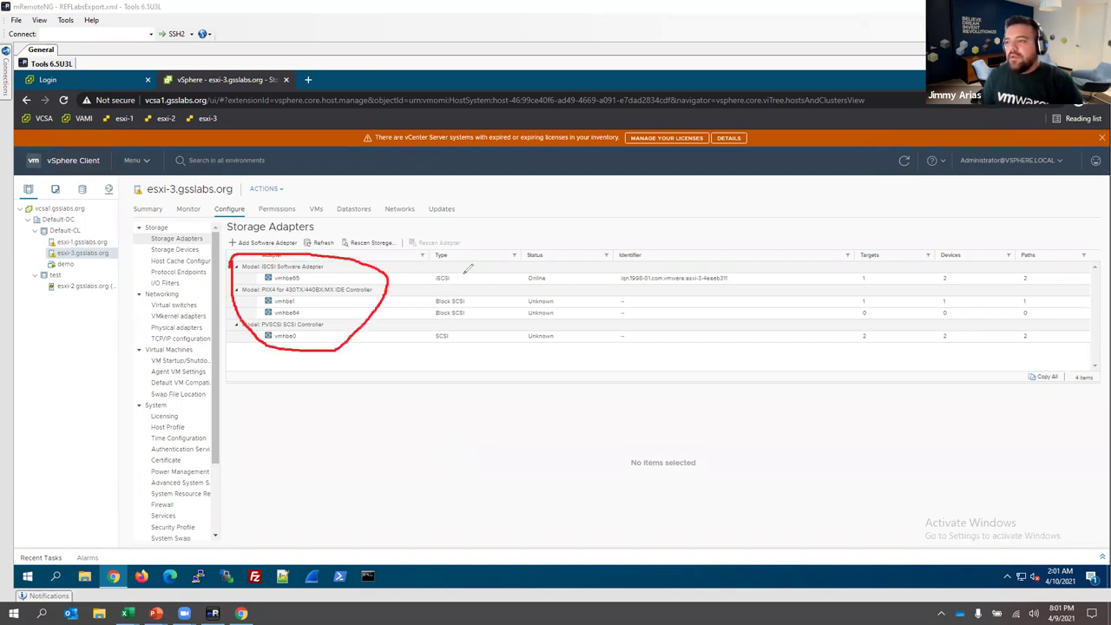
mouse_move(421, 269)
left_mouse_down()
mouse_move(484, 293)
mouse_move(458, 349)
mouse_move(431, 352)
left_mouse_up()
left_click_drag(424, 298, 426, 261)
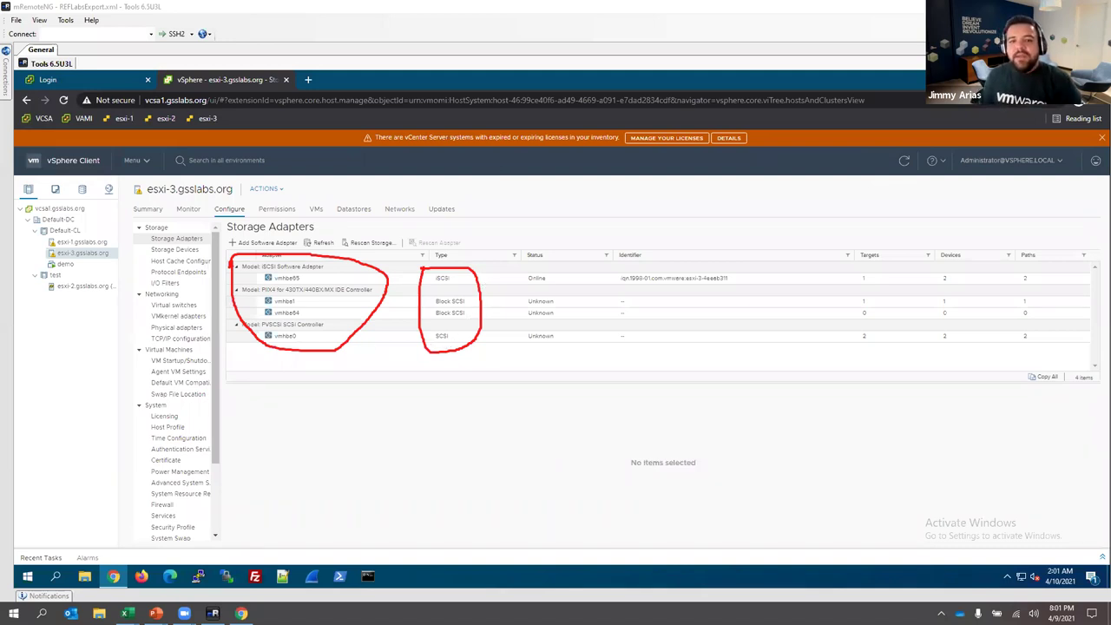
key("Escape")
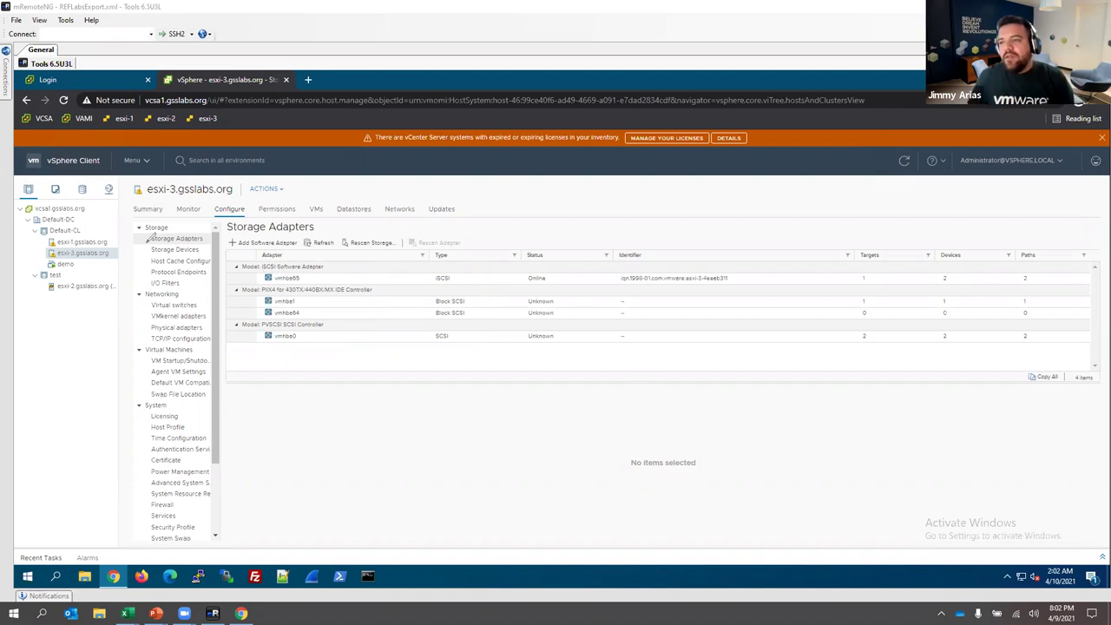
mouse_move(434, 279)
left_mouse_down()
mouse_move(474, 268)
mouse_move(426, 282)
mouse_move(445, 286)
left_mouse_up()
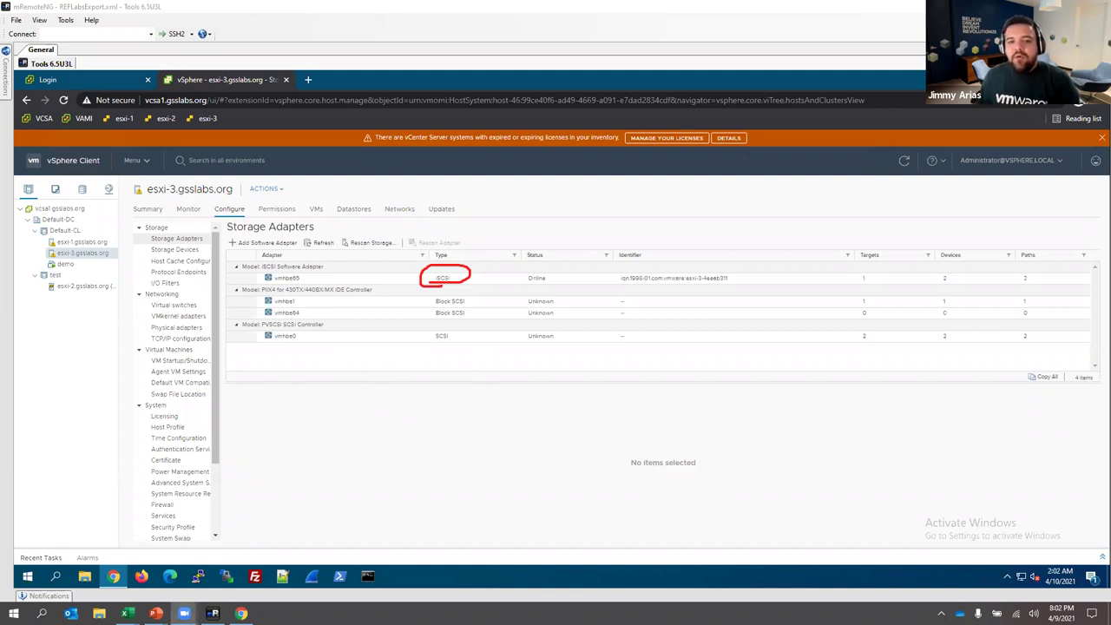
key("e")
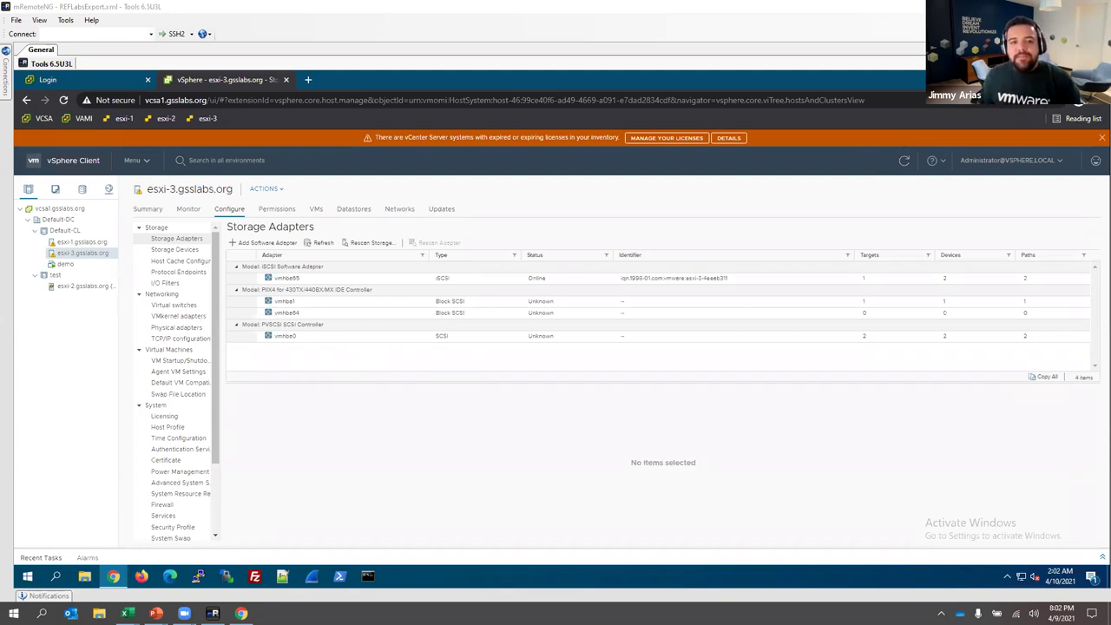
- Review the virtual switches and VMkernel adapters of esxi-3.gsslabs.org, widening the Network Label column to show full names
left_click(176, 306)
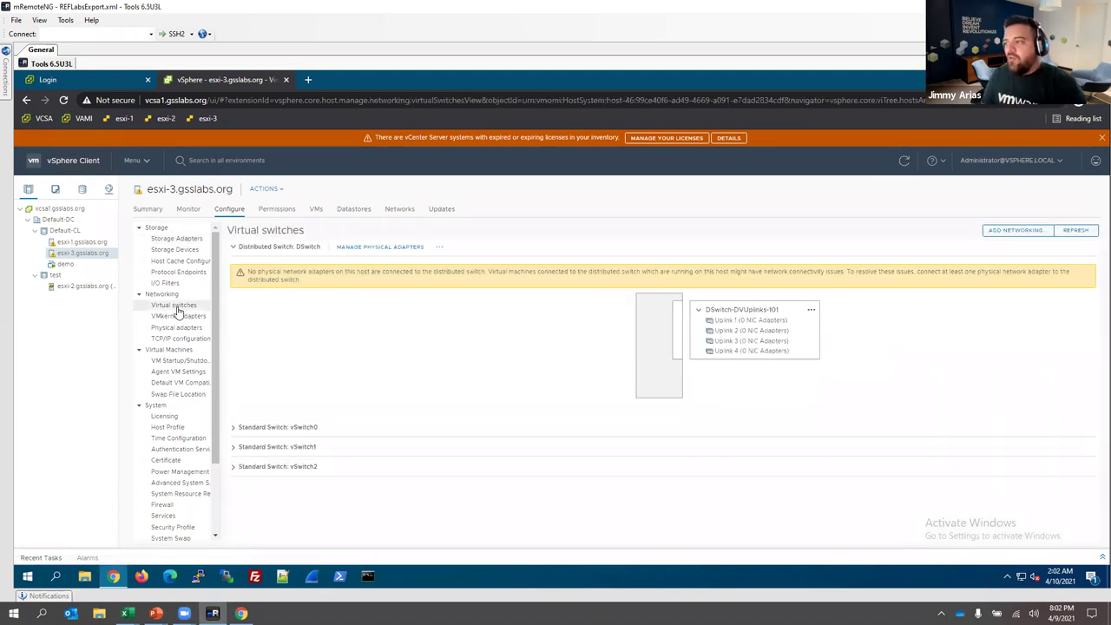
left_click(178, 318)
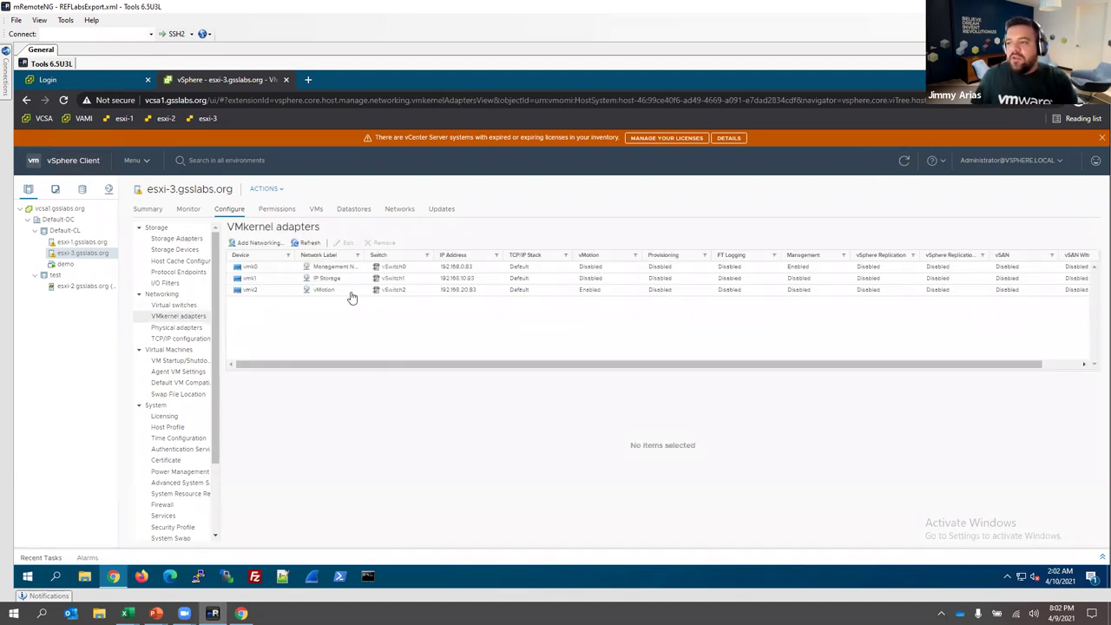
left_click_drag(363, 255, 403, 257)
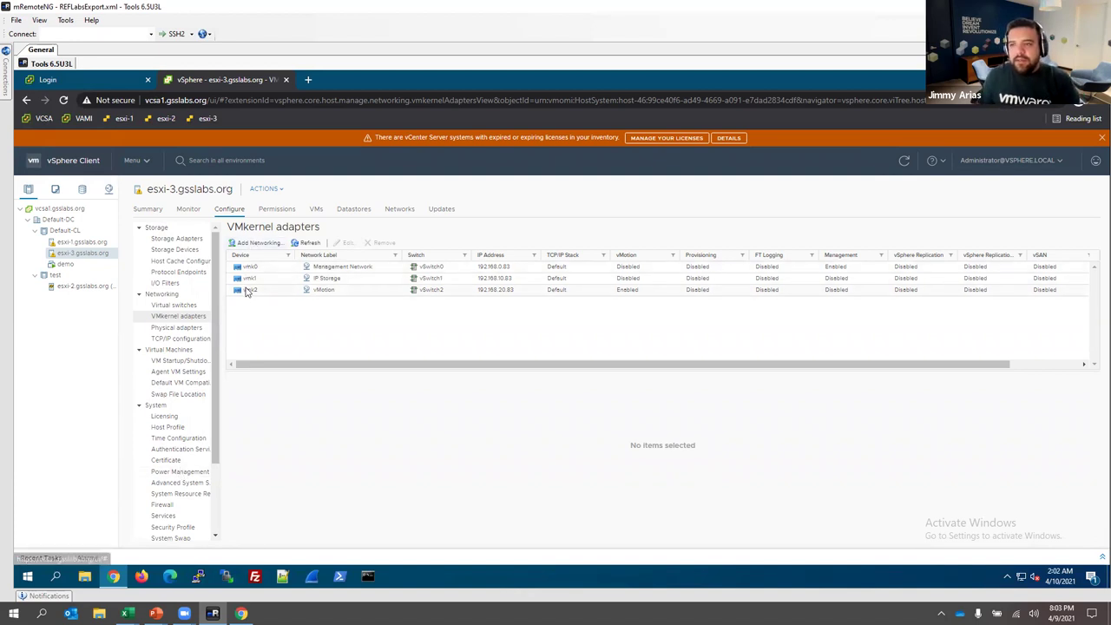
- Revisit the storage adapters, examine processor type and resource usage in the esxi-3.gsslabs.org summary, and switch to the vSphere architecture slide in PowerPoint
left_click(168, 242)
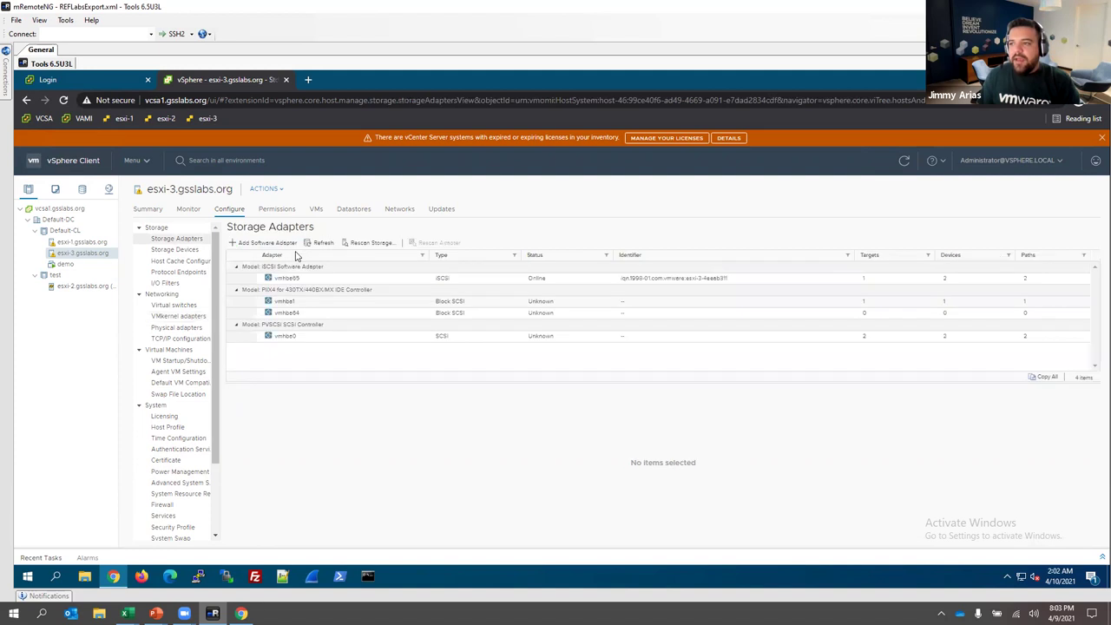
left_click(148, 210)
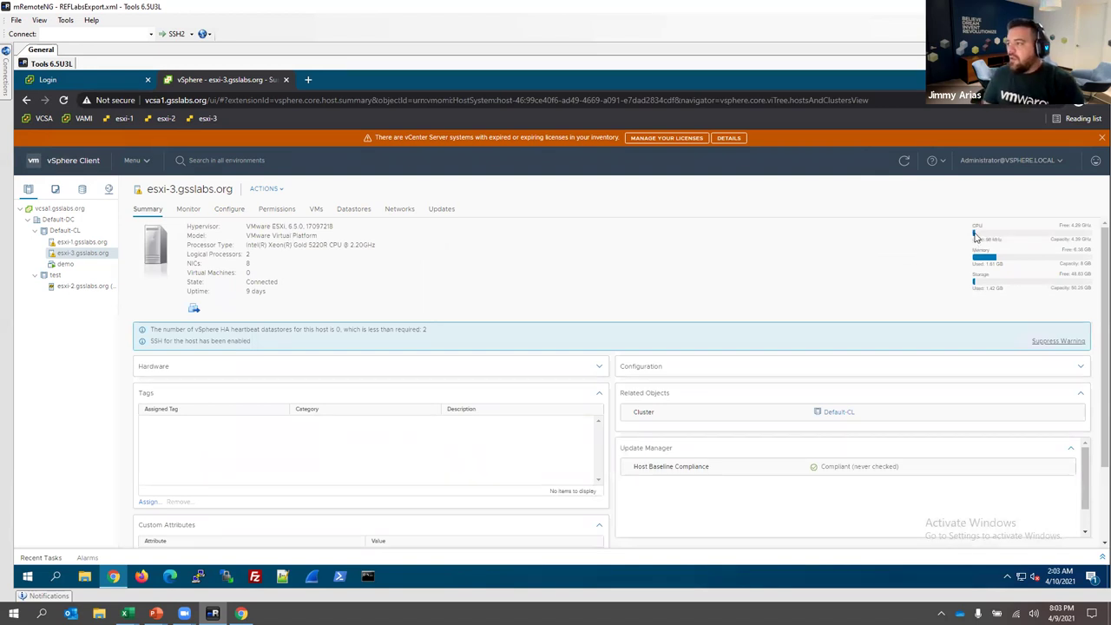
triple_click(252, 245)
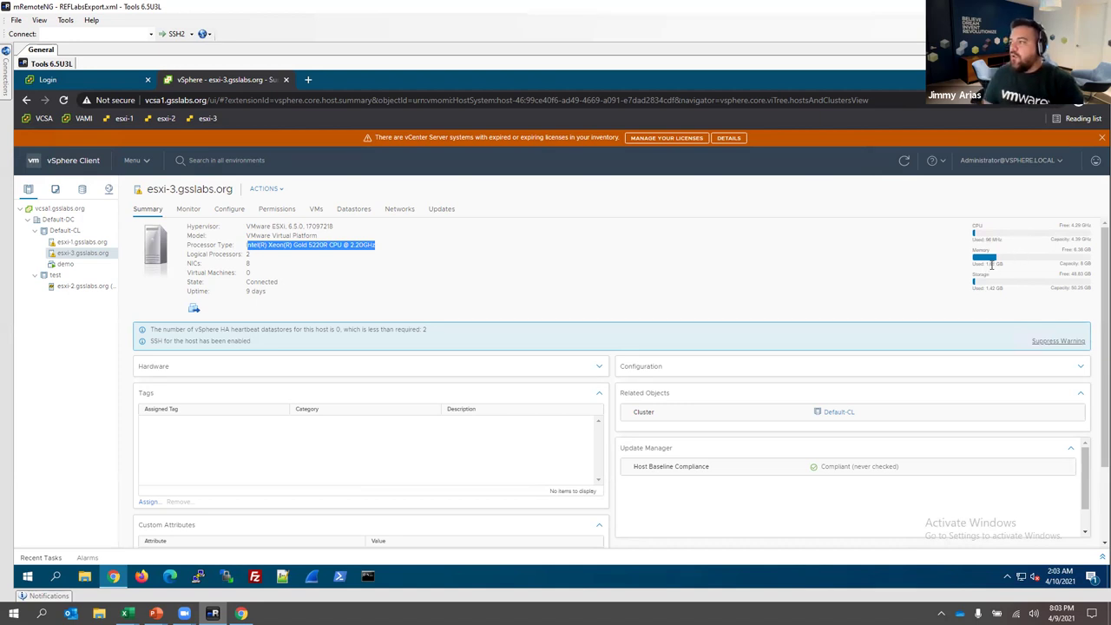
left_click_drag(1003, 263, 971, 294)
left_click(951, 266)
left_click(972, 294)
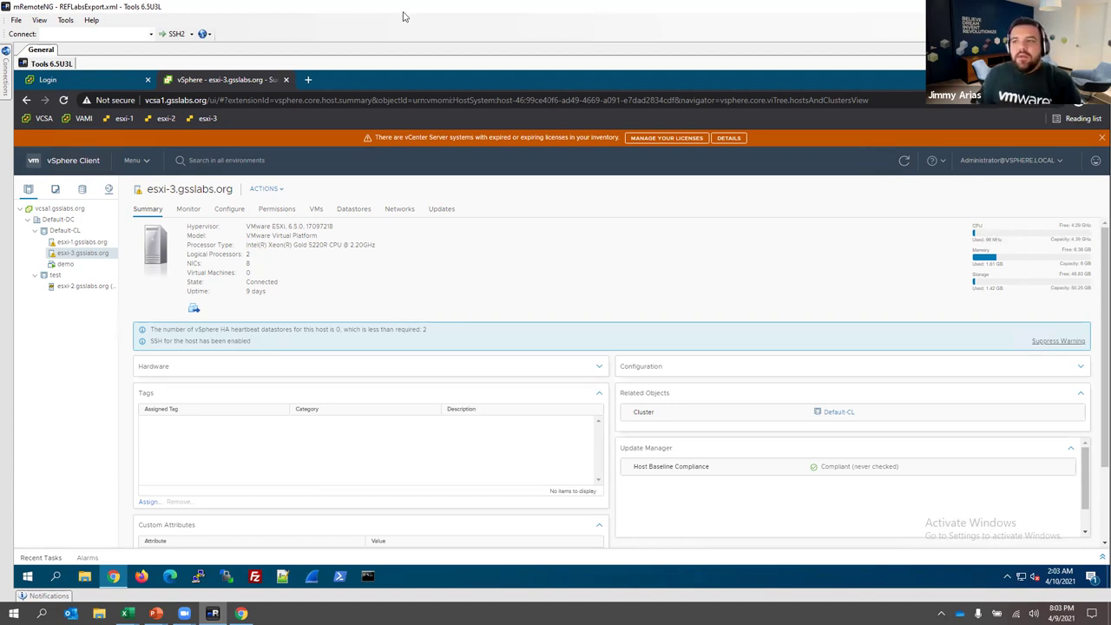
key("alt+Tab")
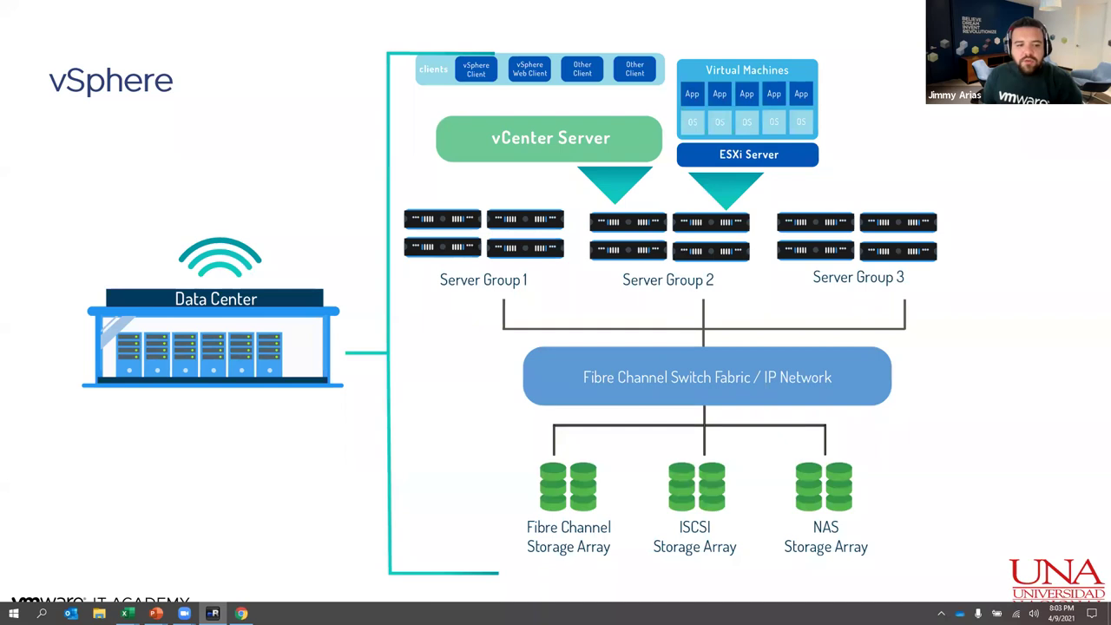